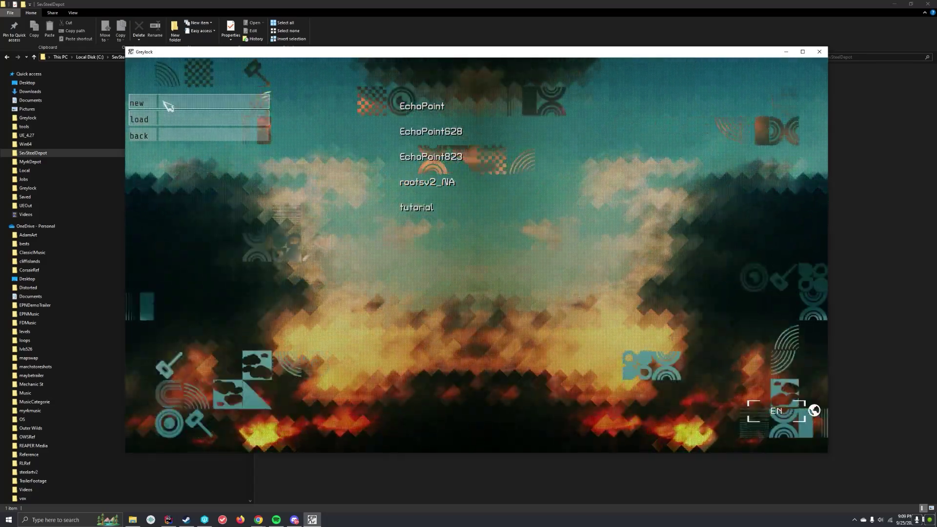
Create a new save named TUTORIAL2 and open it in the level editor.
left_click(168, 106)
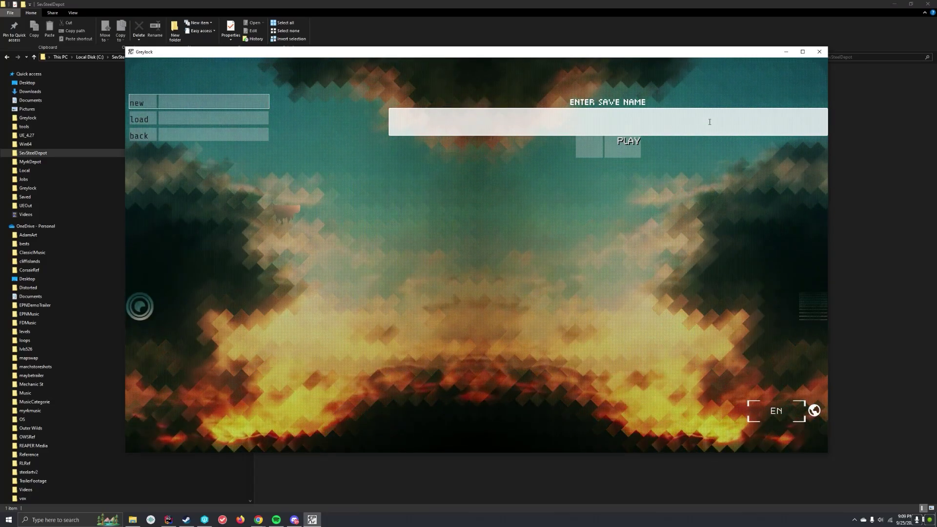
type("TUTORIAL2")
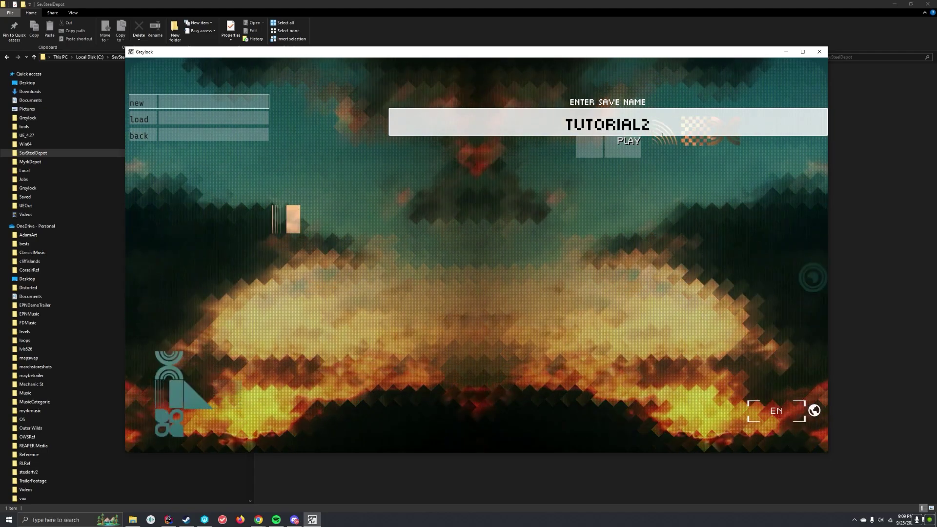
left_click(629, 146)
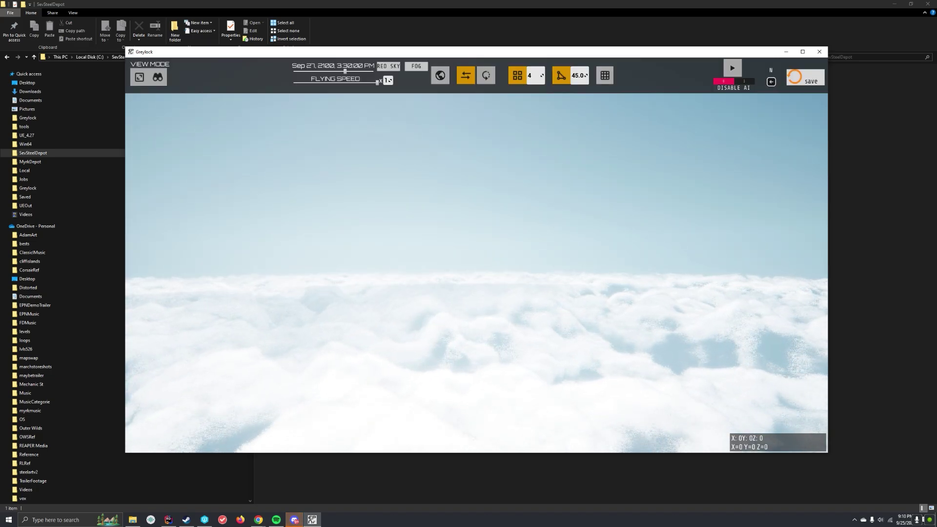
Add a new zone to the empty level and start editing it.
left_click(140, 77)
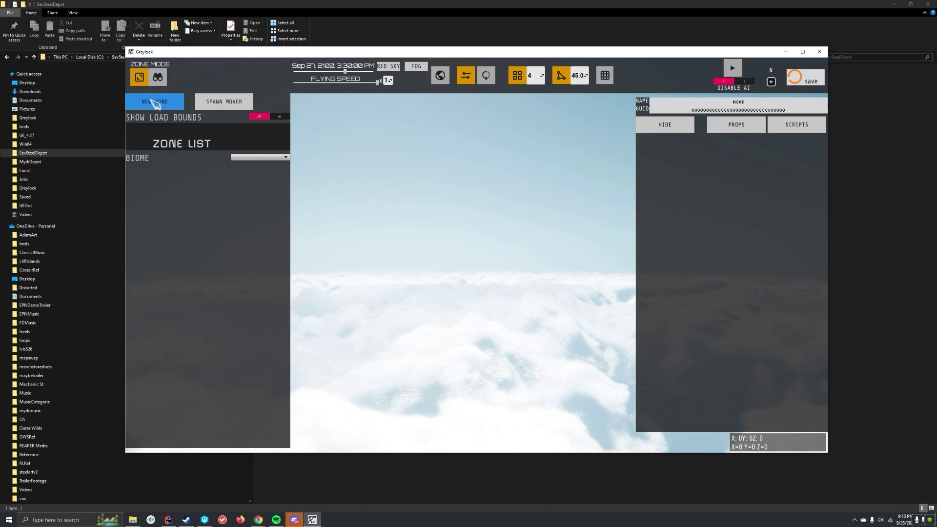
left_click(155, 104)
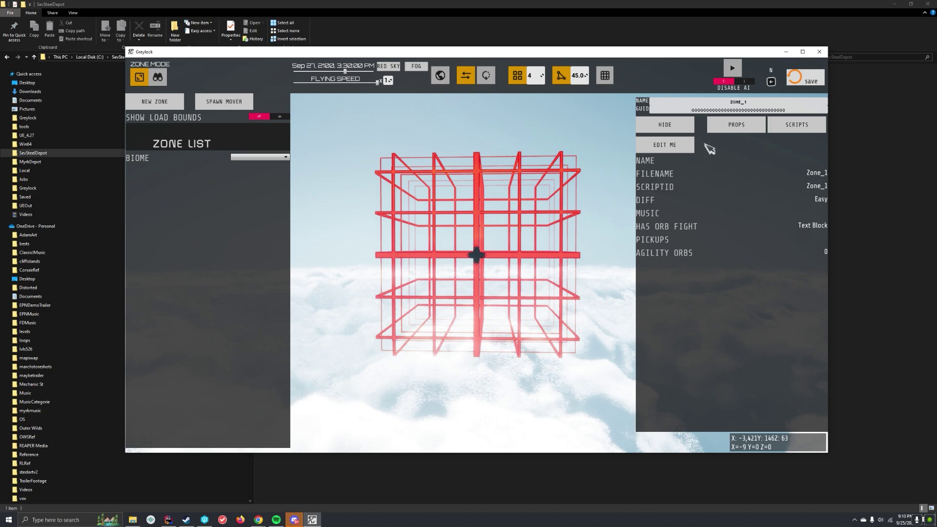
left_click(686, 146)
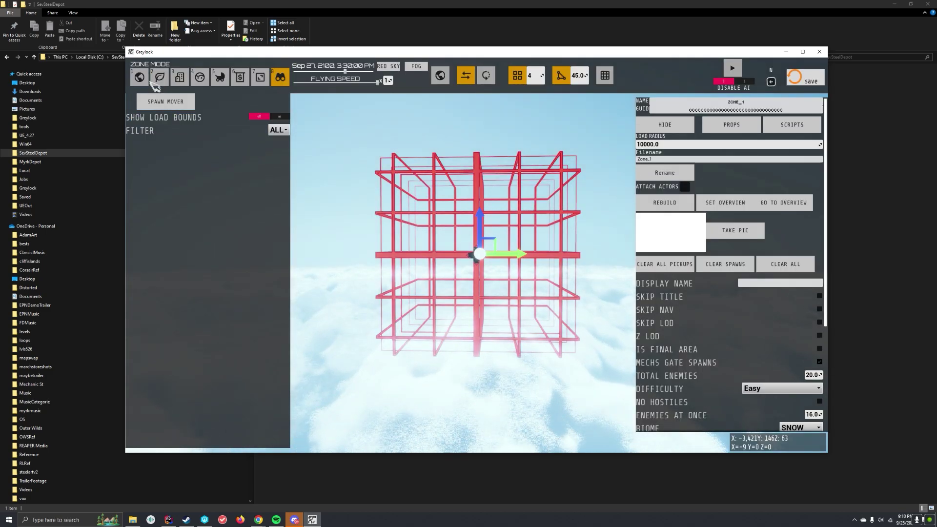
Create a new basic island in the zone and set its Bottom Radius to 300.
key("1")
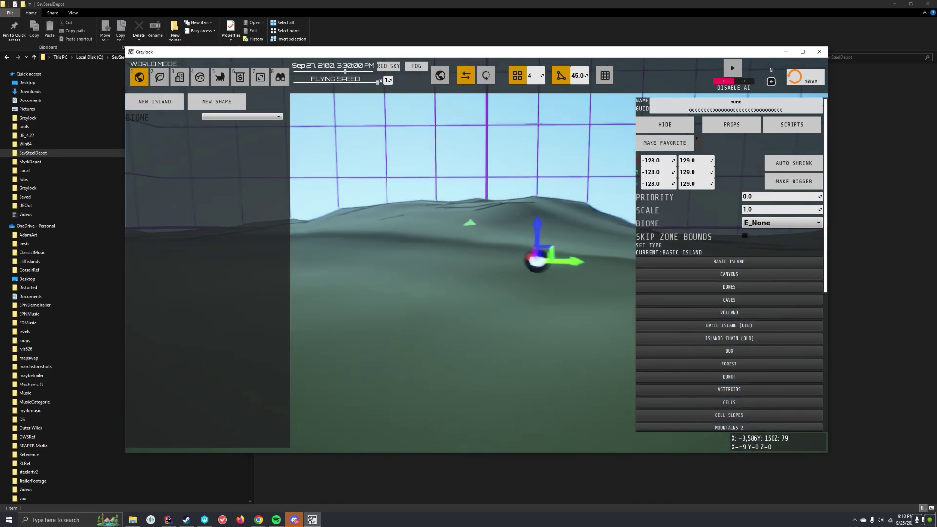
key("s")
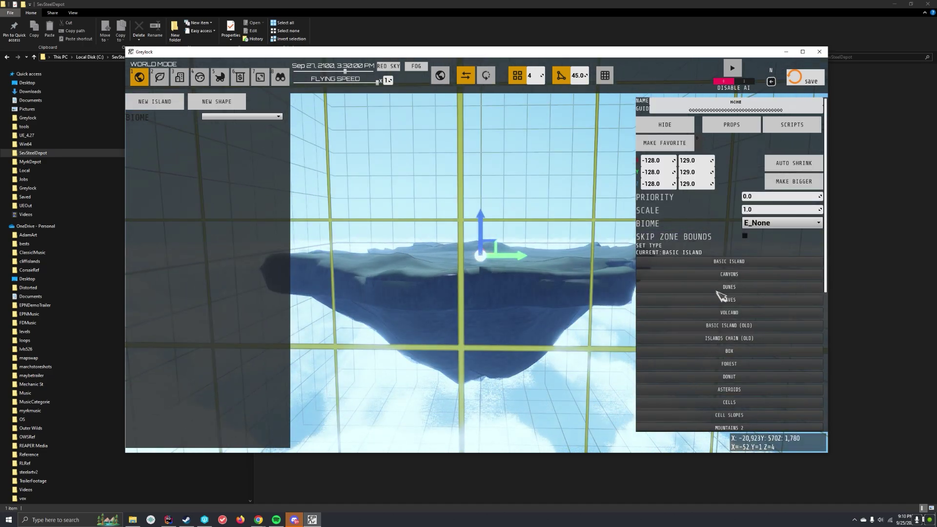
scroll(721, 296, "down", 3)
scroll(739, 249, "down", 5)
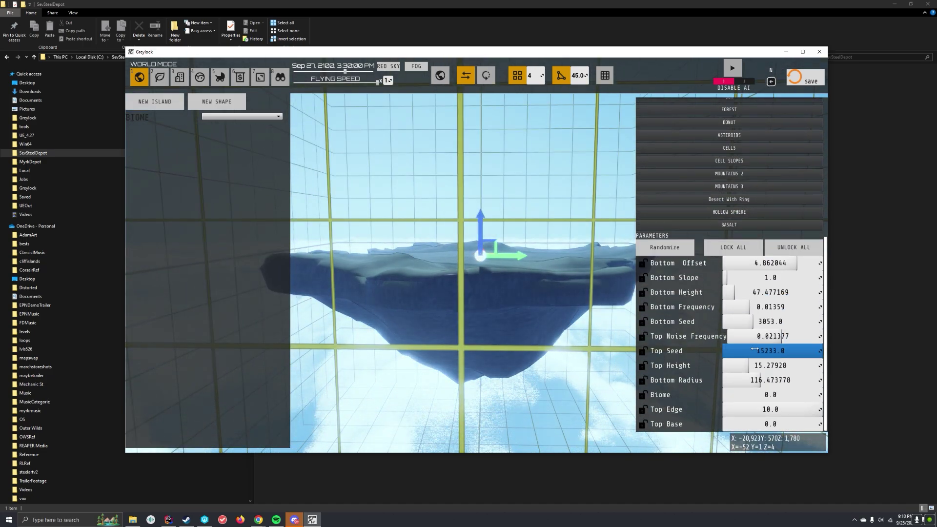
left_click_drag(760, 380, 823, 380)
Widen the island's bounds to about -183 to 269 in X and -252 to 535 in Y.
key("a")
right_click_drag(590, 337, 678, 341)
scroll(723, 340, "up", 7)
left_click_drag(660, 131, 732, 130)
left_click_drag(659, 141, 628, 141)
left_click_drag(695, 140, 781, 141)
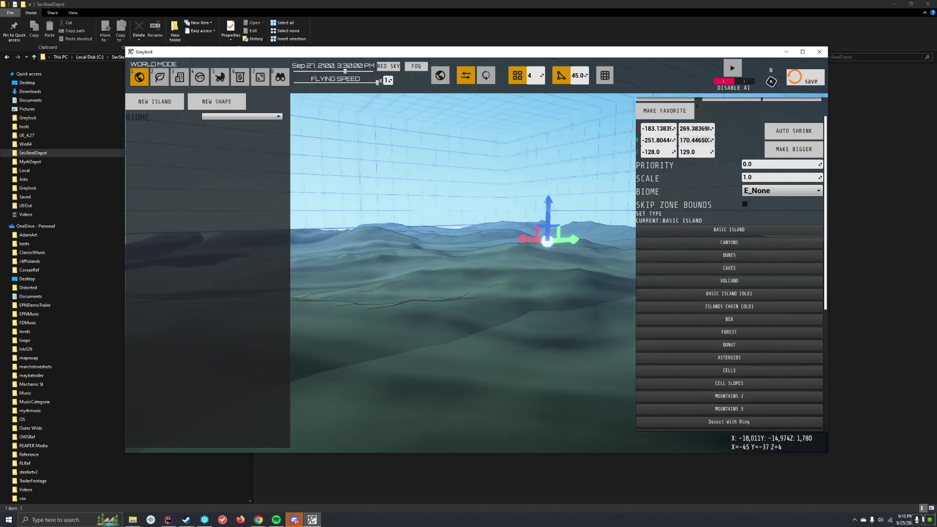
key("s")
right_click_drag(503, 165, 480, 164)
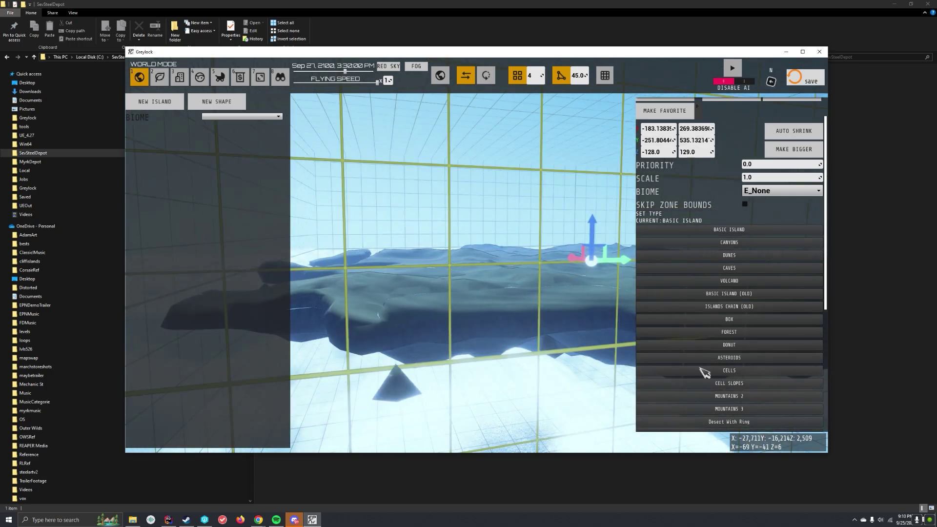
Flatten the island by setting its Top Height to 5, and save the level.
scroll(775, 357, "down", 5)
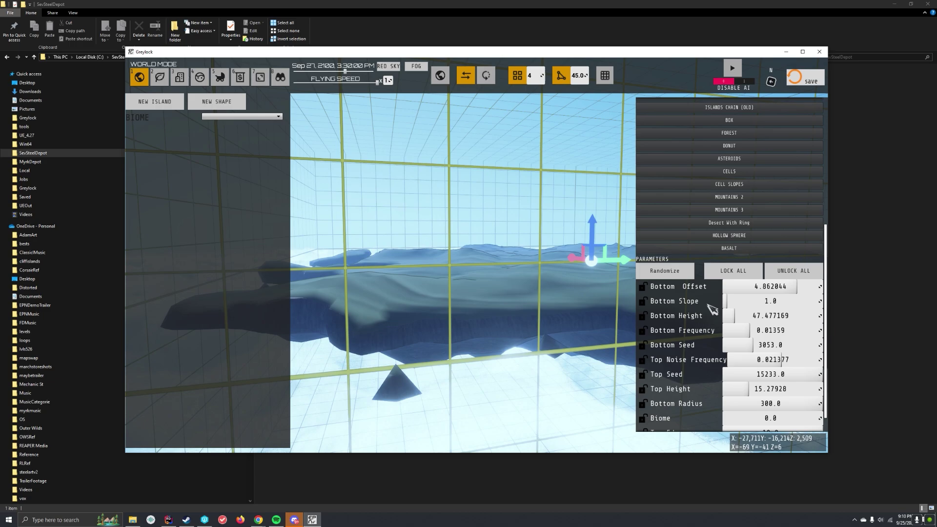
scroll(703, 342, "down", 1)
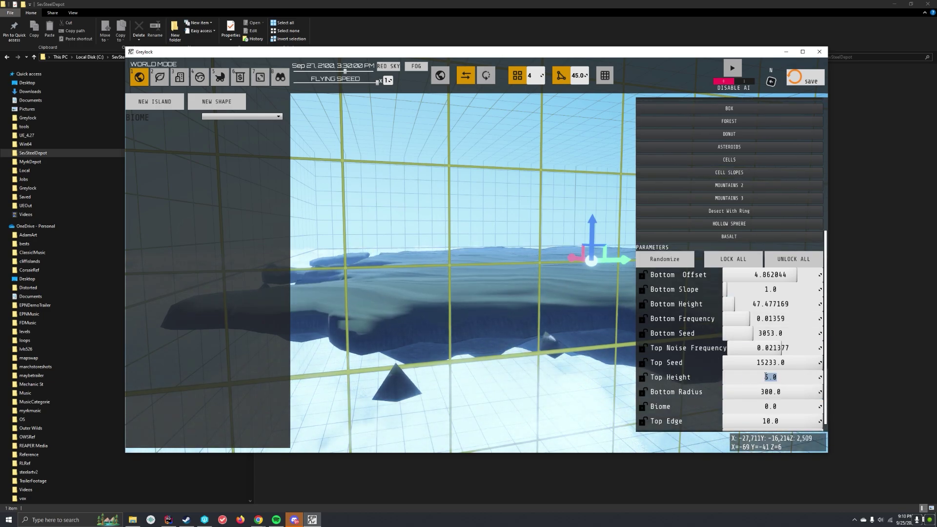
left_click(281, 77)
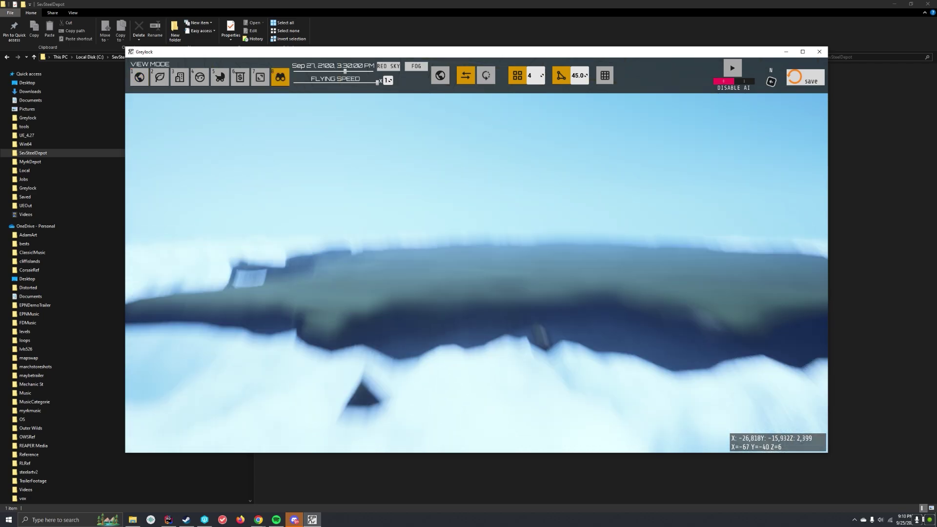
left_click(811, 76)
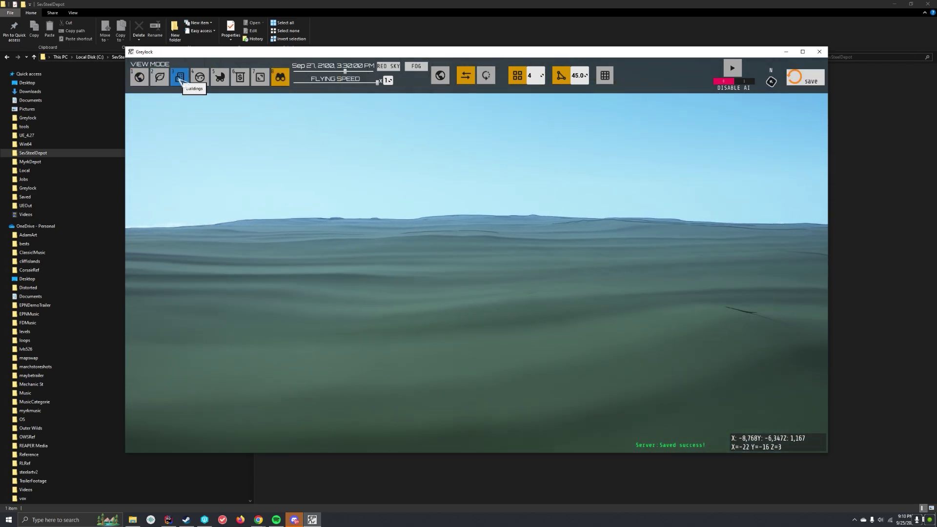
Place a new box building on the island's surface.
left_click(180, 77)
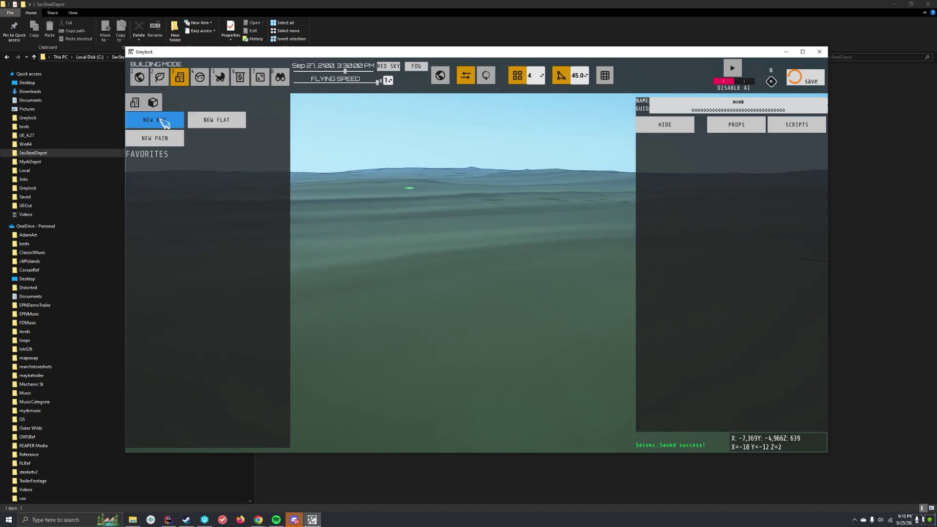
left_click(168, 118)
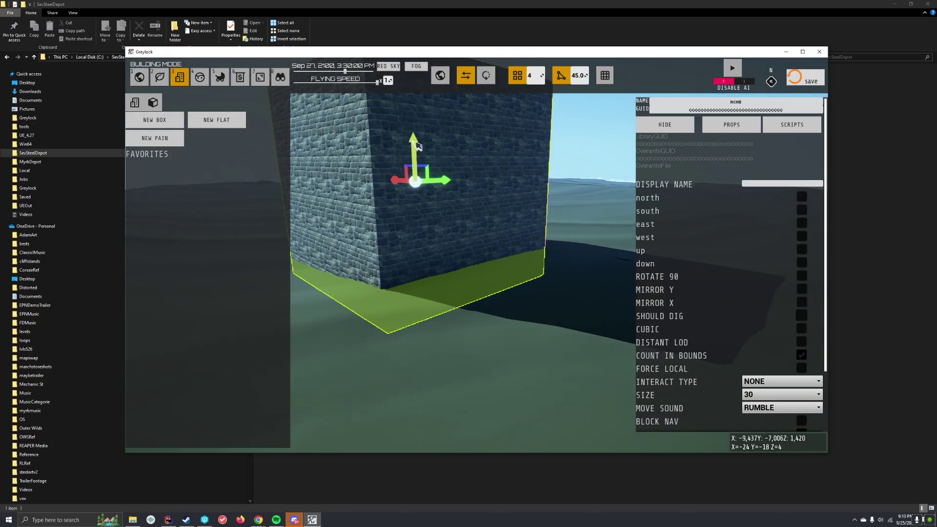
key("e")
mouse_move(416, 146)
right_mouse_down()
mouse_move(416, 103)
mouse_move(416, 146)
right_mouse_up()
Edit the box's blocks and cut it down from the top into a low slab.
key("Tab")
left_click_drag(434, 318, 437, 391)
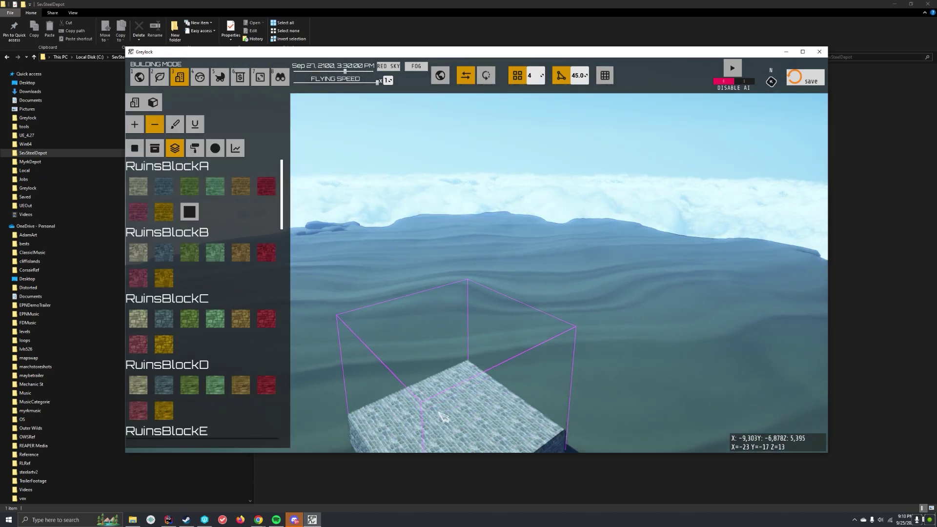
right_click_drag(437, 390, 438, 420)
key("q")
left_click(467, 286)
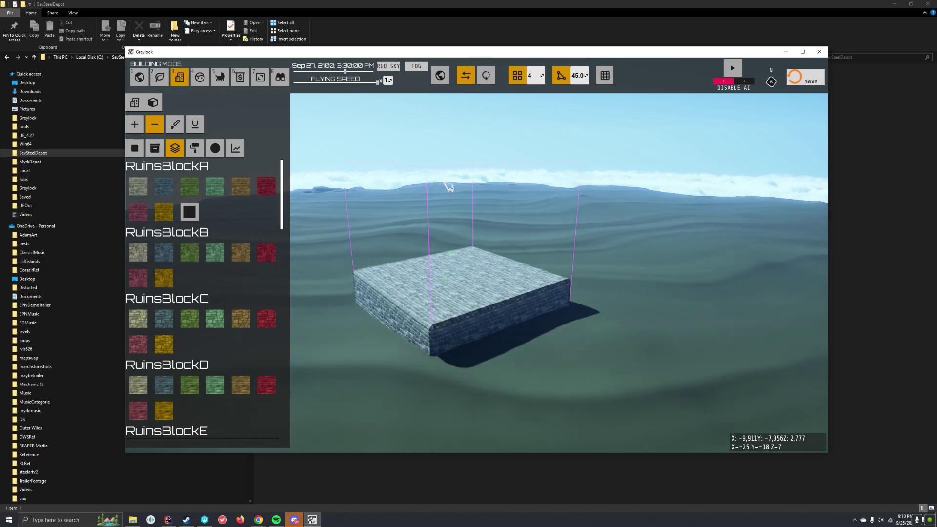
Build the slab's top surface back up with added block layers and undo the last block edit.
key("t")
left_click_drag(458, 295, 462, 172)
key("ctrl+z")
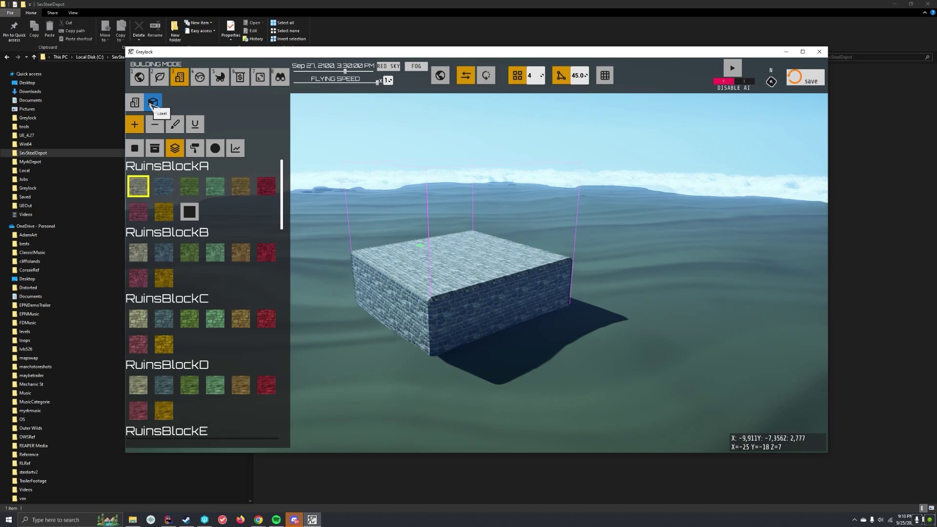
Carve a rectangular recess into the slab's top, about 16 blocks along one side and 1 block deep.
right_click_drag(297, 197, 299, 214)
key("w")
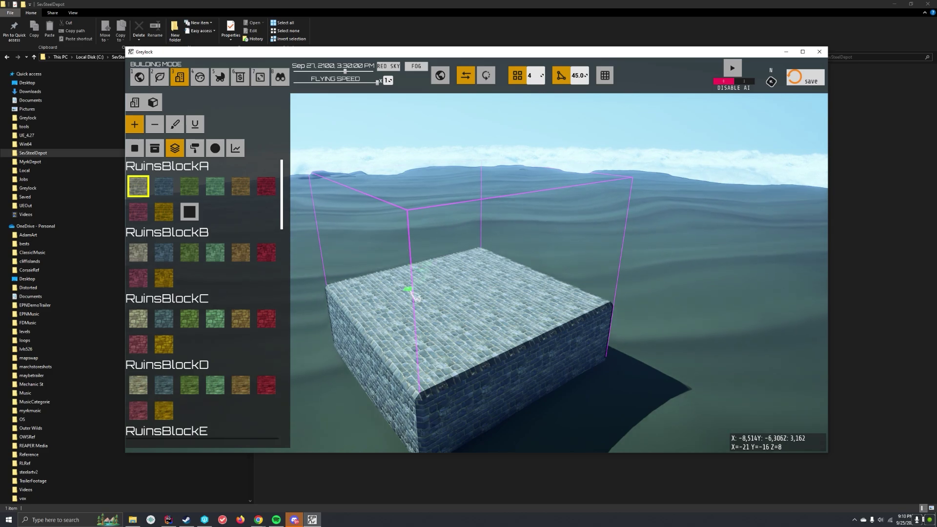
left_click_drag(395, 286, 548, 301, "shift")
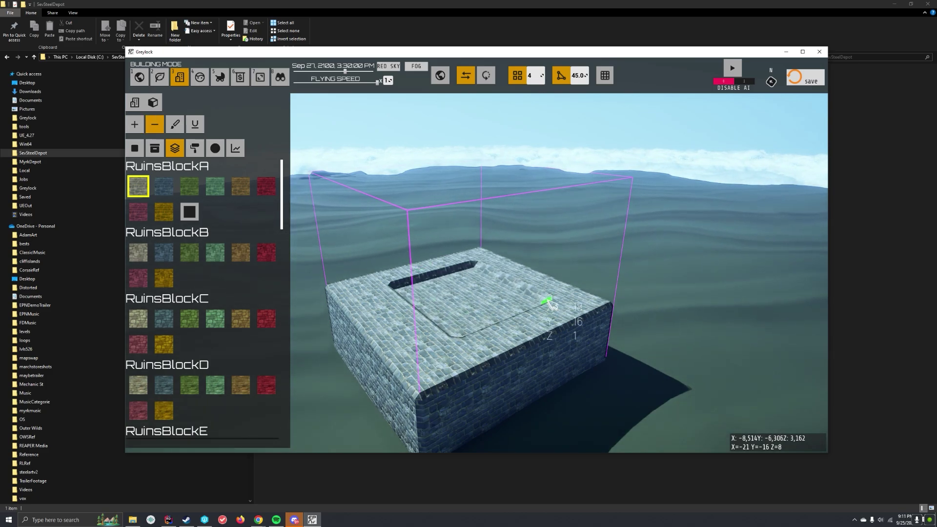
Add a narrow block area inside the recess and extrude it upward into a tall wall.
left_click_drag(485, 313, 434, 300)
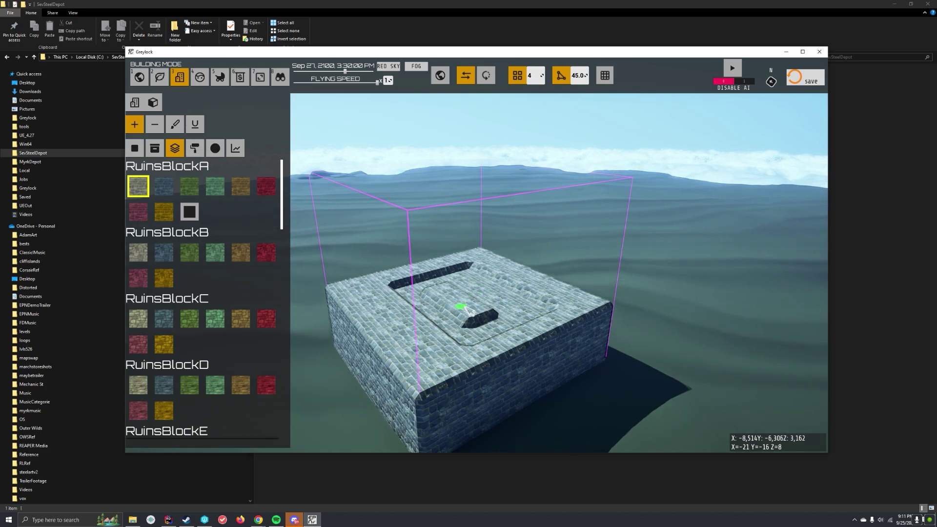
left_click_drag(463, 308, 433, 124)
mouse_move(398, 354)
left_mouse_down()
mouse_move(401, 270)
mouse_move(399, 360)
left_mouse_up()
Cut a large rectangular opening through the tall wall, leaving a doorway-like frame.
key("a")
right_click_drag(399, 360, 467, 350)
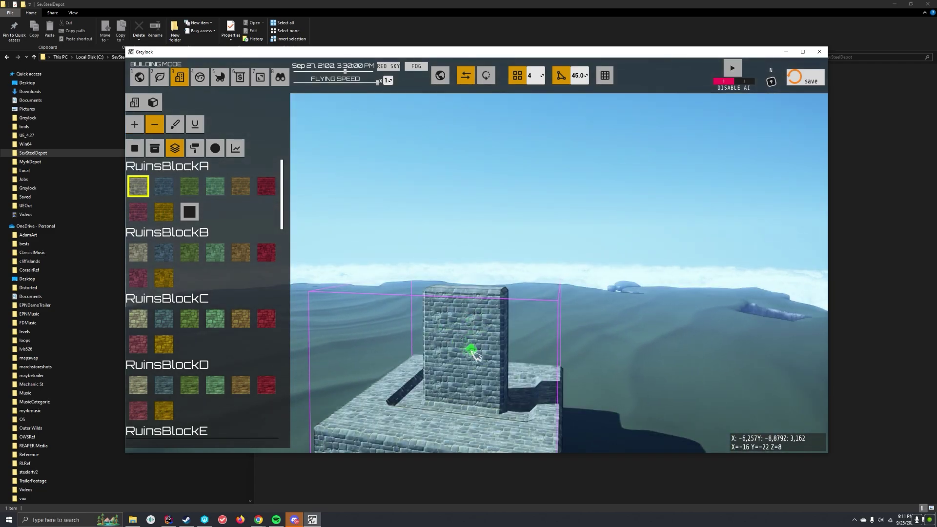
left_click_drag(437, 312, 498, 405)
left_click(480, 379)
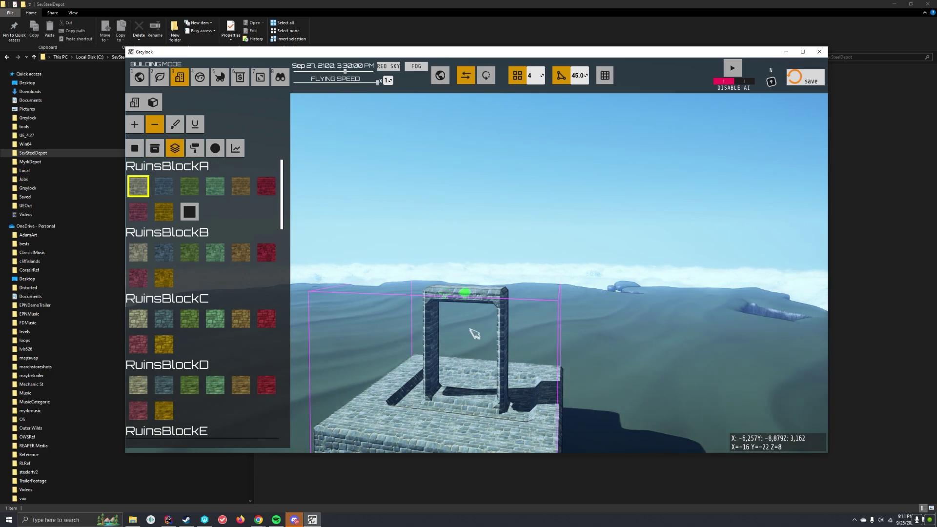
Deepen the recess around the frame by removing further block layers from its floor.
key("e")
right_click_drag(471, 330, 453, 344)
left_click(449, 338)
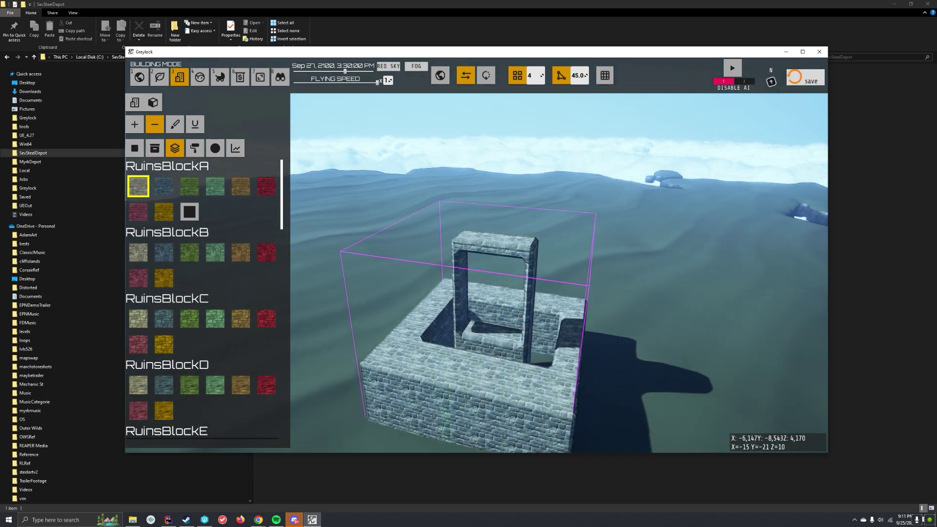
Paint the slab's top layer around the recess with a red RuinsBlockA material.
left_click(195, 148)
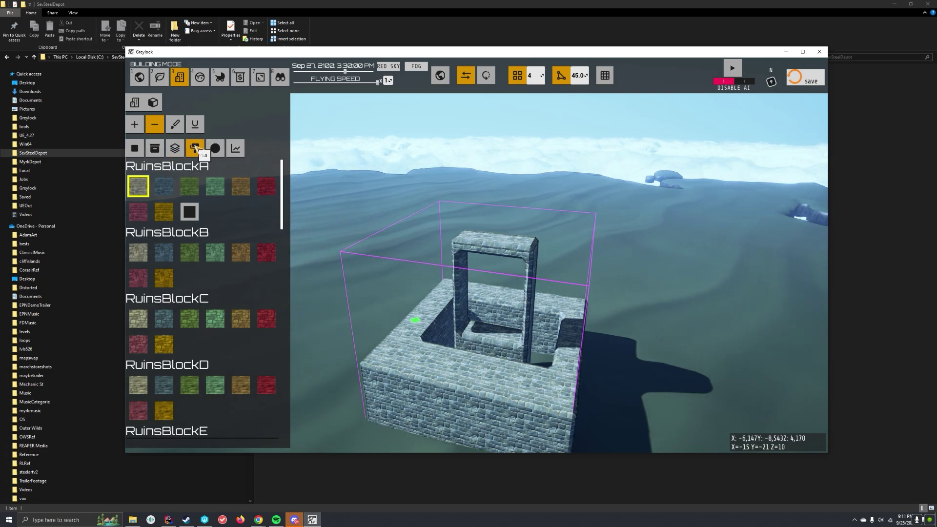
left_click(177, 146)
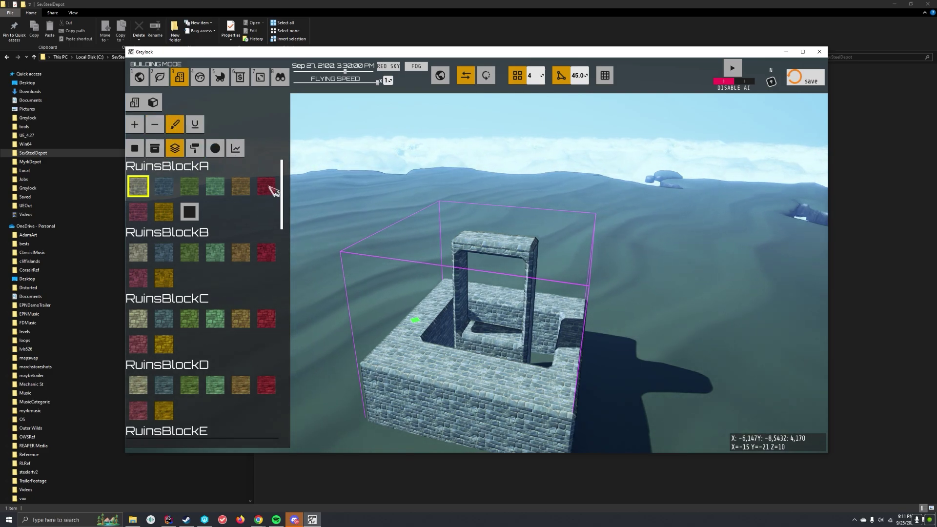
left_click(408, 368)
right_click_drag(406, 369, 406, 405)
Select the finished building, lower it partly into the terrain and return to View Mode.
left_click(181, 77)
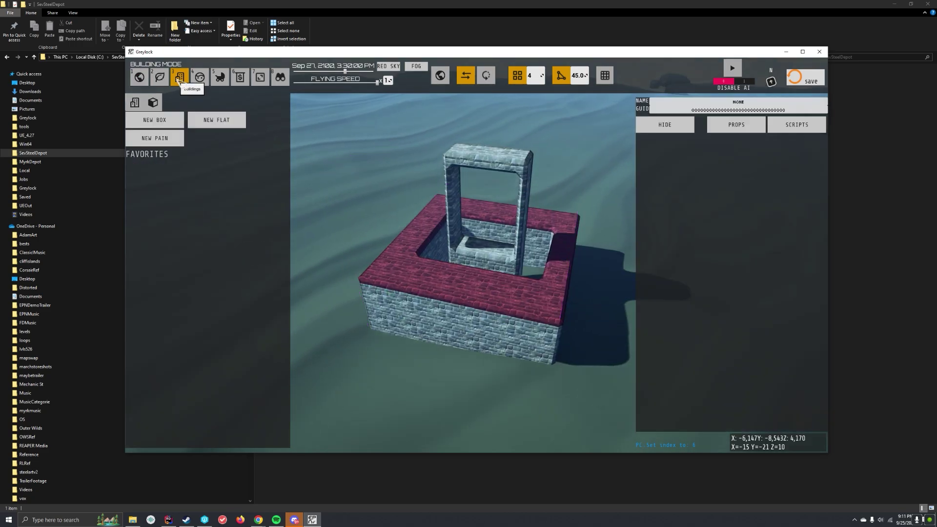
left_click(467, 228)
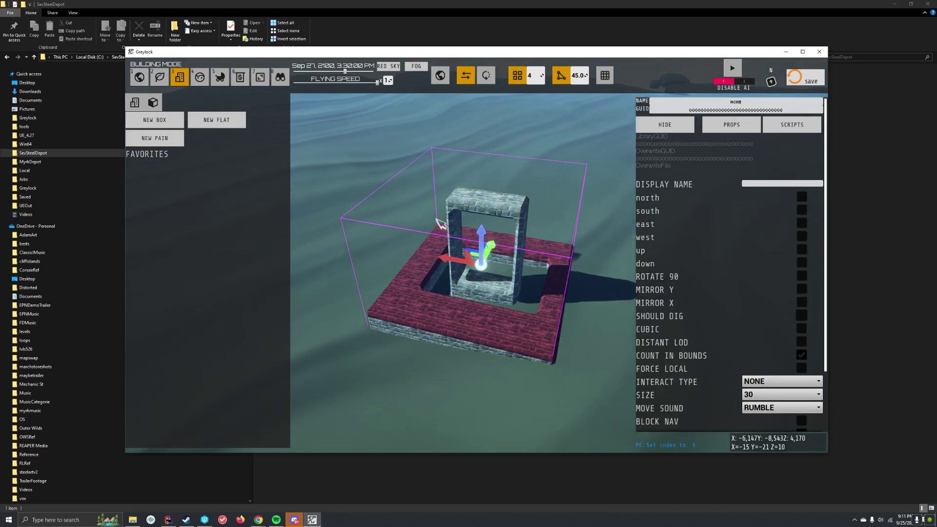
left_click(287, 81)
Add a new subtractive shape to the terrain in open ground away from the building.
key("w")
mouse_move(445, 249)
right_mouse_down()
mouse_move(405, 235)
mouse_move(444, 249)
right_mouse_up()
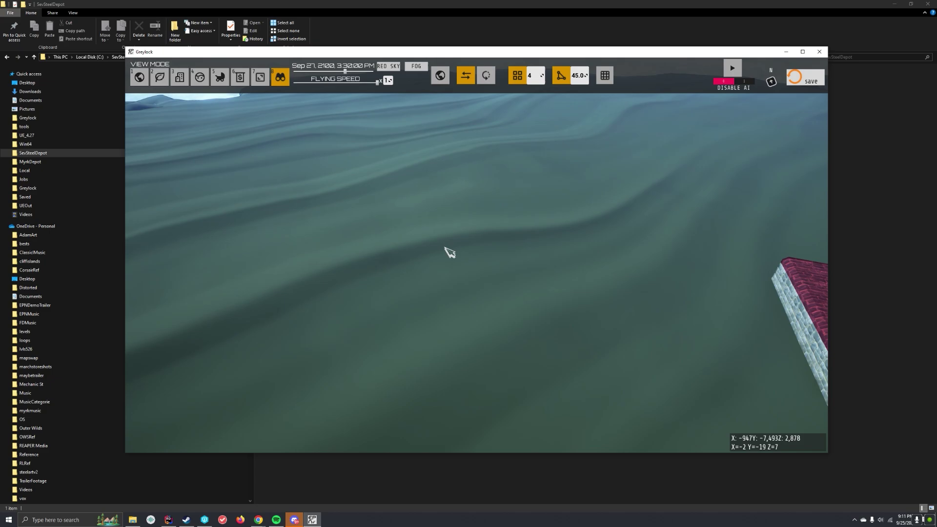
left_click(139, 77)
left_click(226, 105)
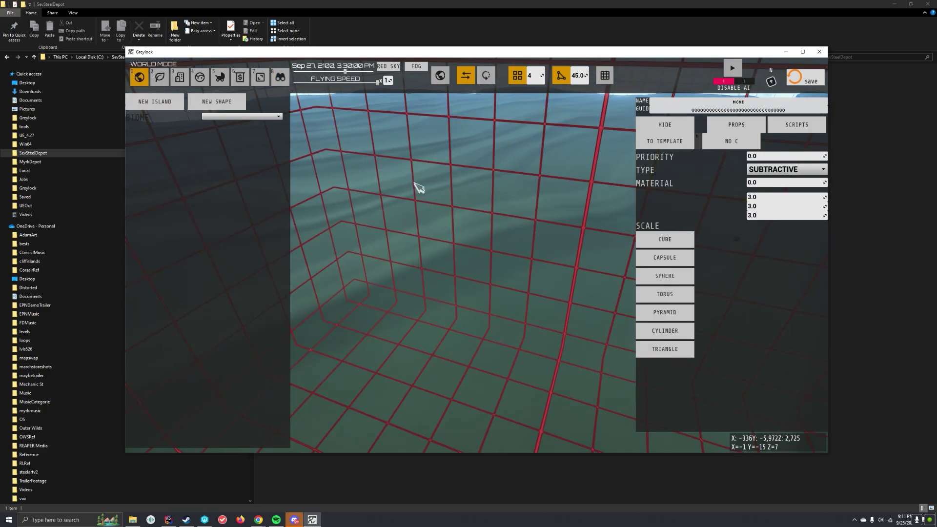
key("s")
mouse_move(571, 244)
right_mouse_down()
mouse_move(561, 242)
mouse_move(571, 244)
right_mouse_up()
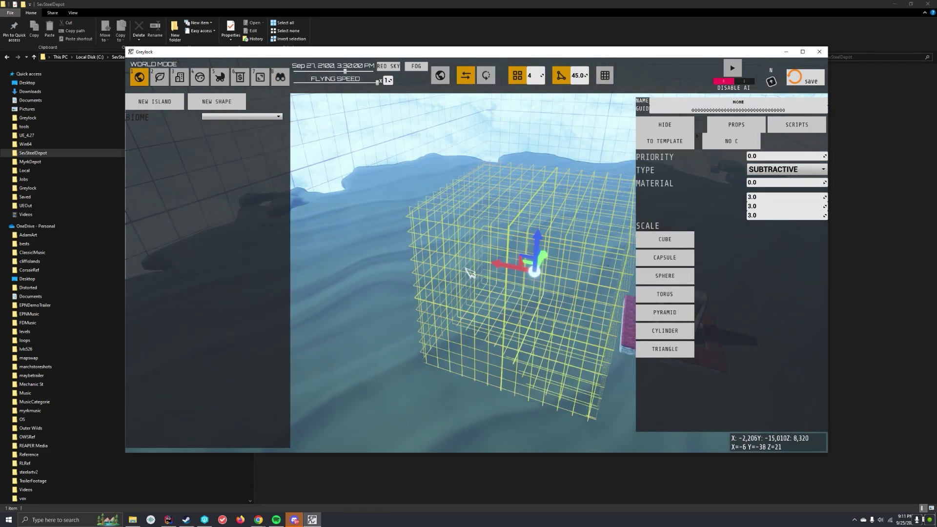
Cut a hole through the island by repositioning the subtractive shape, with priority 2 and a Z scale of about 20.25.
left_click_drag(507, 269, 414, 251)
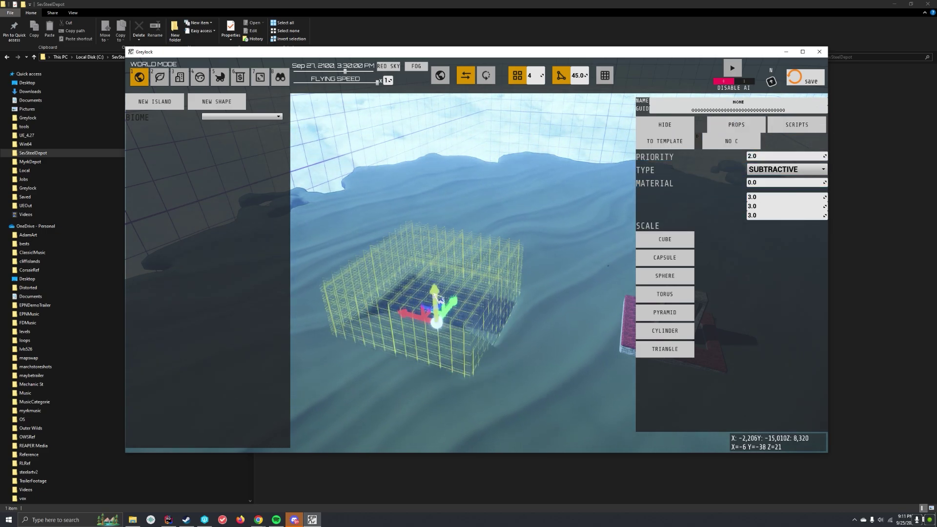
left_click_drag(767, 218, 820, 218)
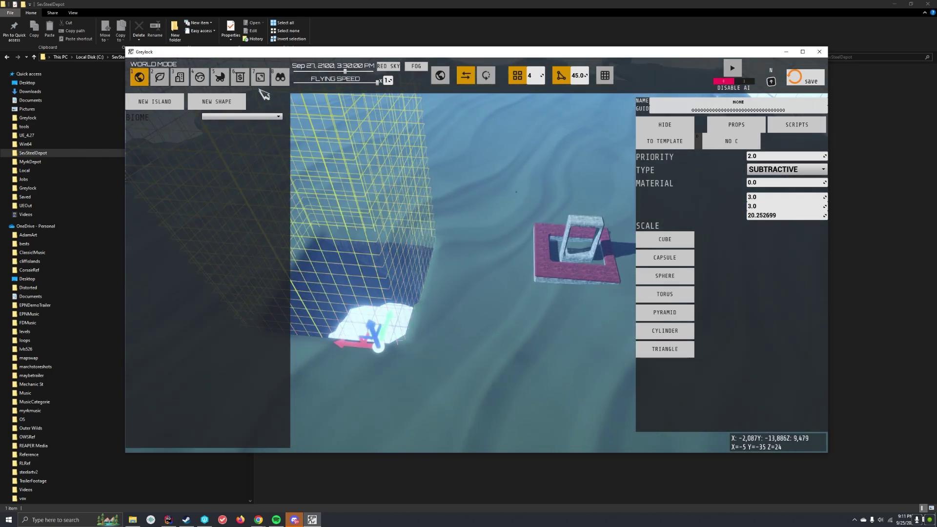
Spawn a human enemy and a sniper enemy on the building's red slab near the recess.
left_click(281, 77)
right_click_drag(393, 226, 387, 226)
key("s")
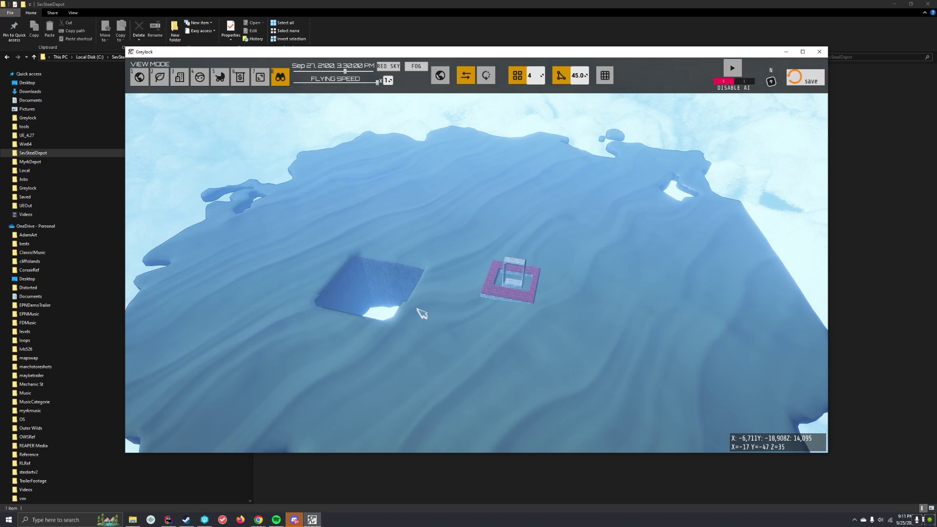
right_click_drag(345, 302, 312, 254)
key("w")
left_click(200, 77)
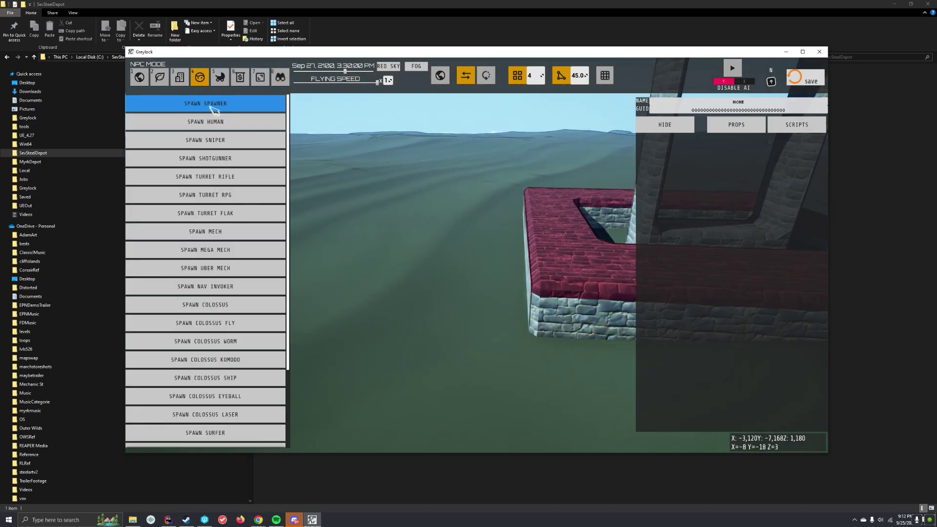
left_click(206, 121)
left_click(550, 220)
left_click(240, 138)
scroll(241, 138, "down", 1)
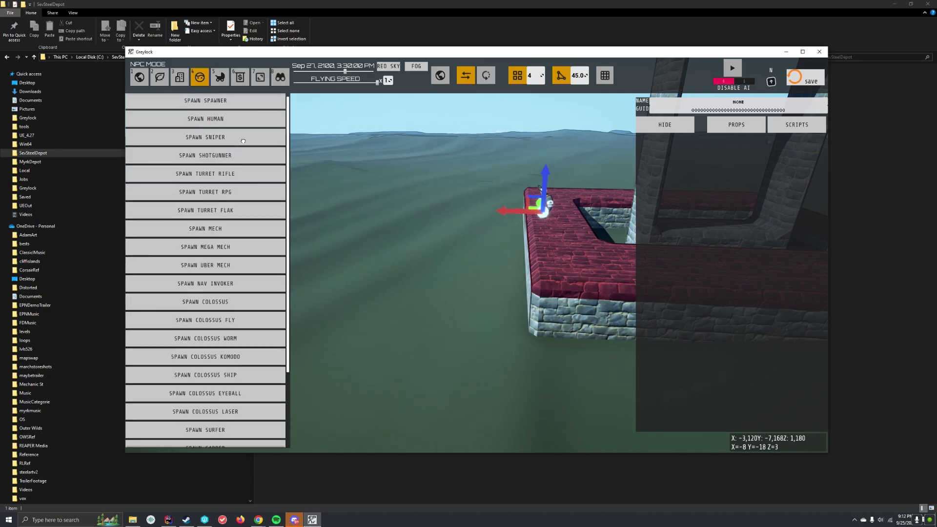
left_click(583, 235)
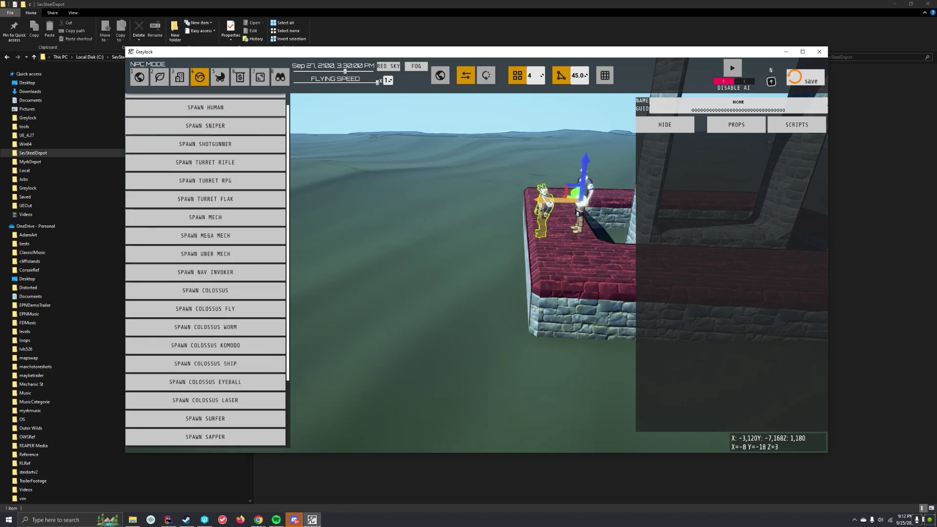
Add a grass volume to the open terrain beside the building in Grass Mode.
right_click_drag(576, 165, 578, 179)
key("a")
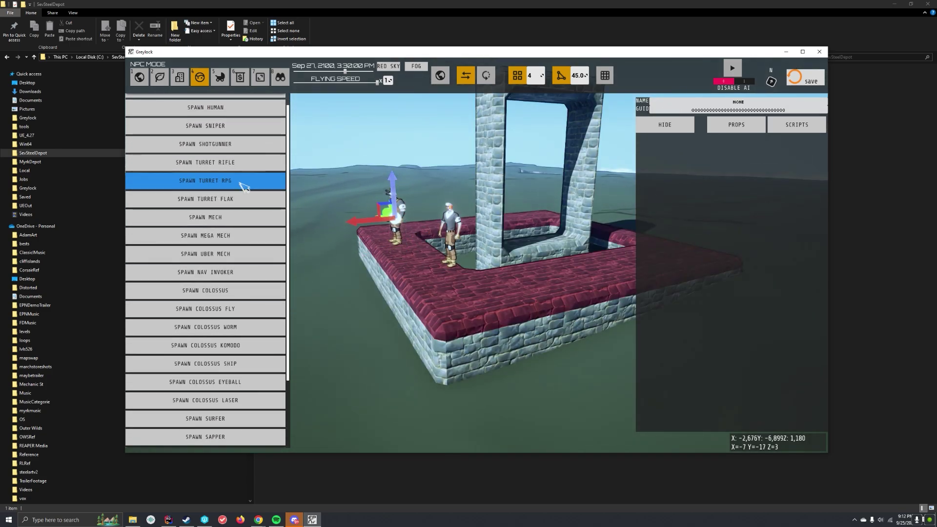
left_click(159, 76)
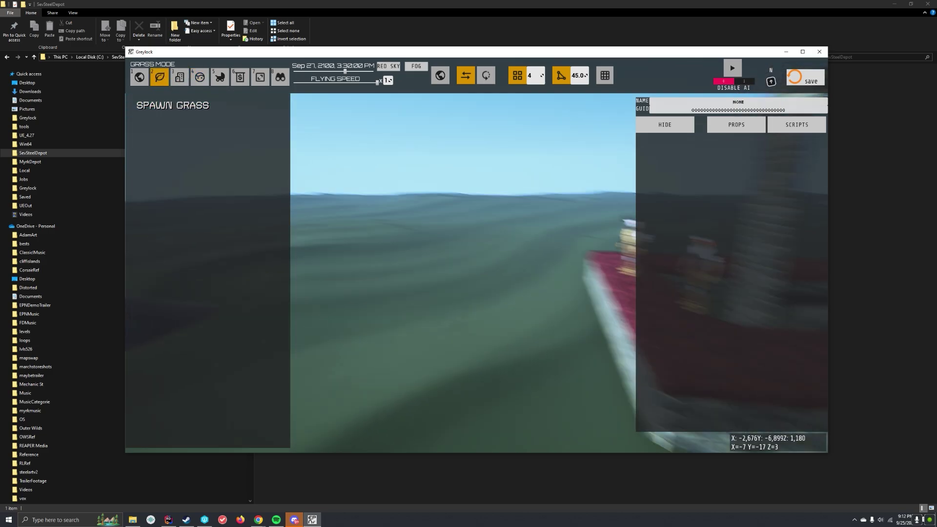
left_click(192, 114)
key("s")
left_click(488, 257)
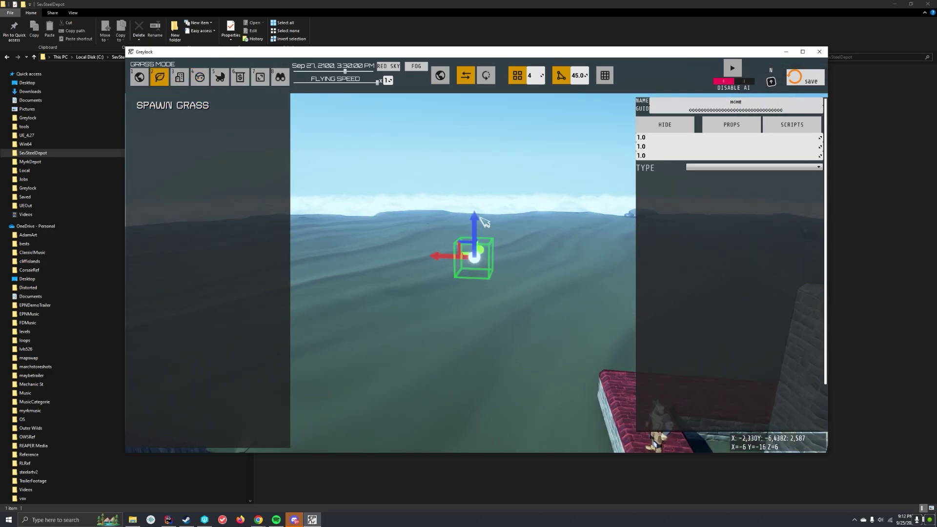
Reposition the grass volume and enlarge it across the island to a scale of about 244.9, 611.4 and 37.7.
left_click(484, 221)
left_click(462, 246)
left_click(469, 226)
key("q")
right_click_drag(469, 226, 502, 205)
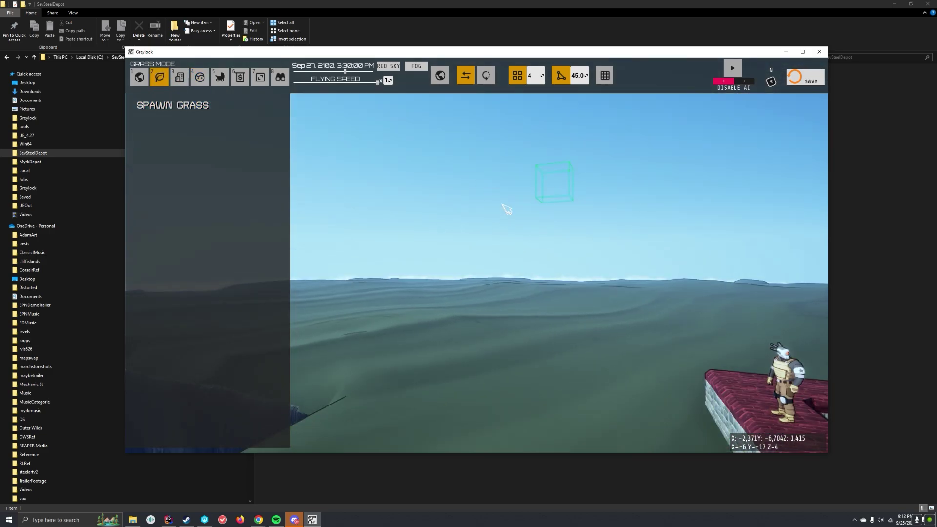
left_click(543, 177)
key("q")
mouse_move(554, 157)
left_mouse_down()
mouse_move(575, 168)
mouse_move(557, 166)
left_mouse_up()
key("s")
key("e")
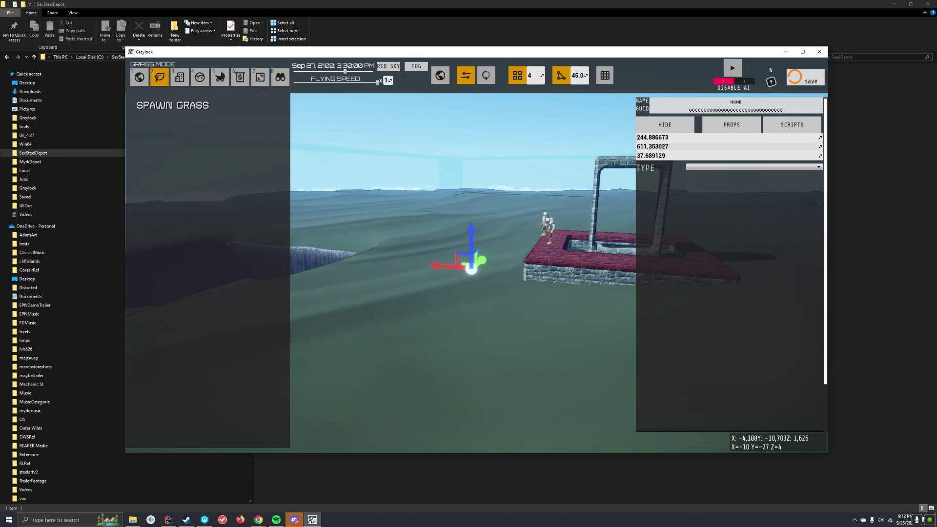
Set the grass volume's type to green, with X scale about 257.1 and Z scale about 56.9.
left_click(754, 167)
left_click(707, 175)
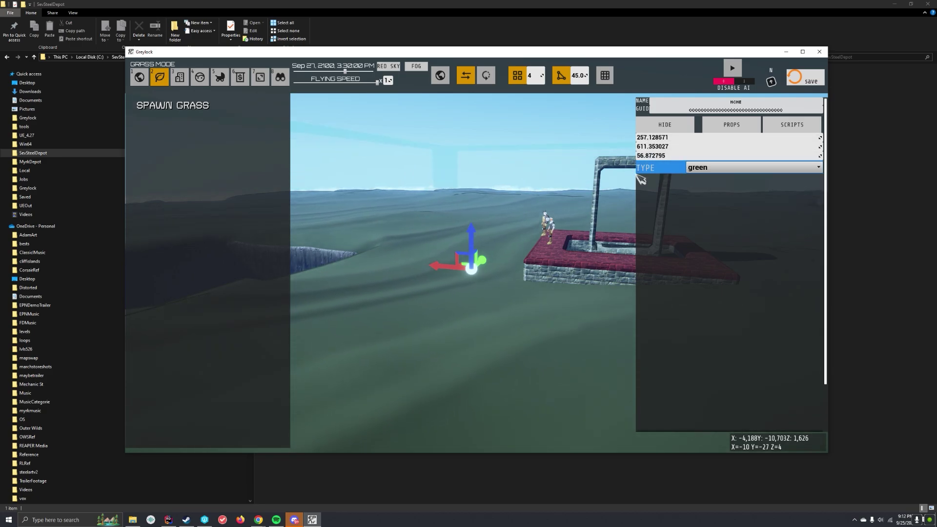
key("s")
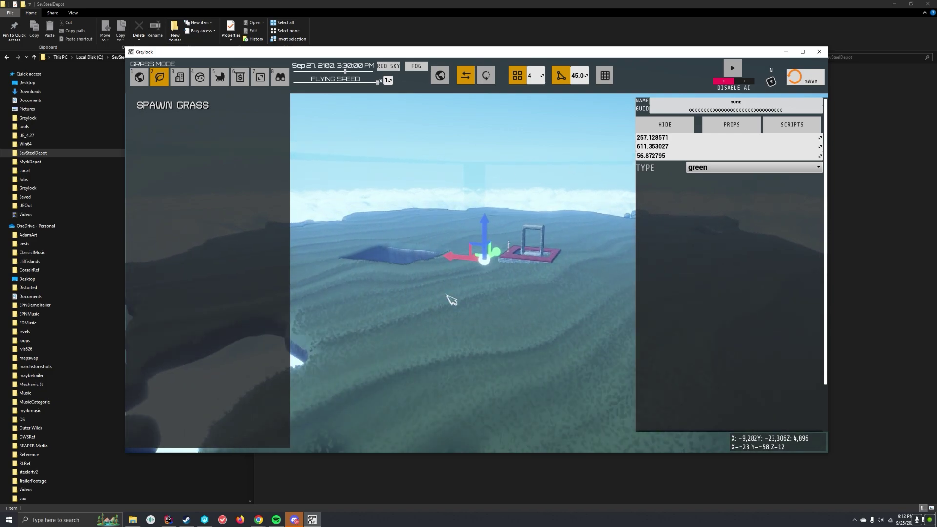
Save the level and rebuild Zone_1 in Zone Mode.
left_click(806, 77)
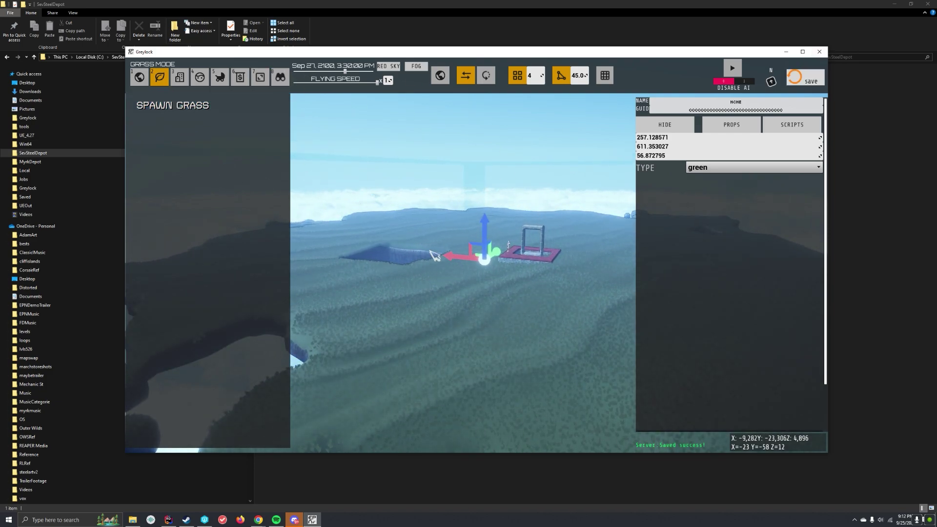
key("7")
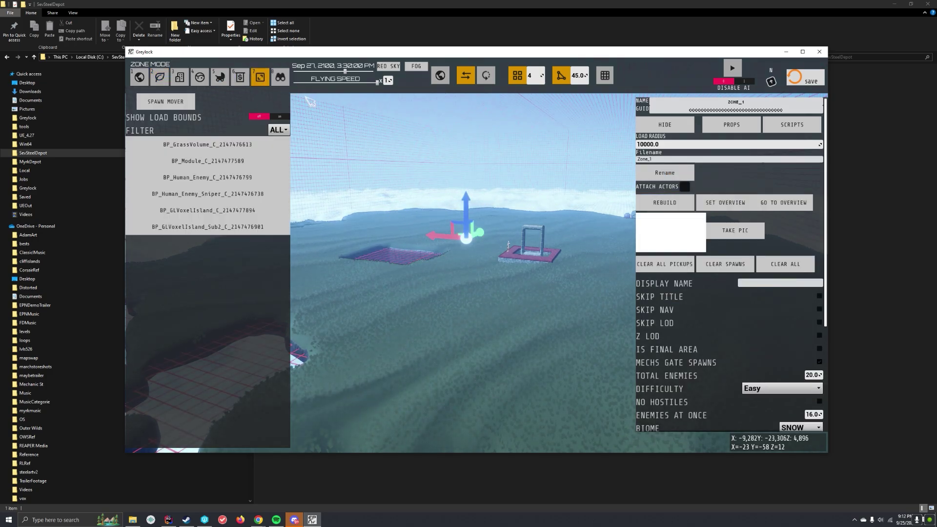
left_click(679, 204)
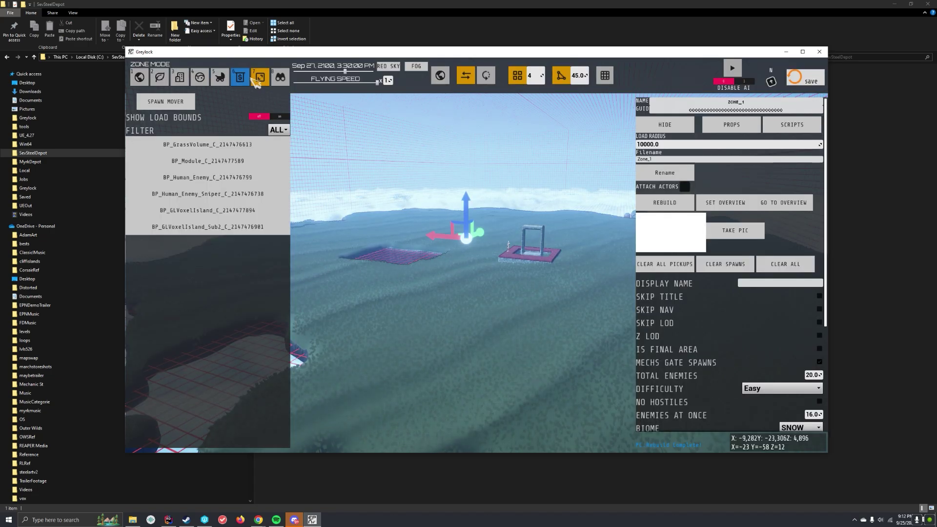
Switch to View Mode, fly closer to the building and start a play test.
key("8")
key("d")
right_click_drag(517, 249, 444, 249)
key("w")
mouse_move(503, 233)
right_mouse_down()
mouse_move(498, 200)
mouse_move(495, 232)
right_mouse_up()
left_click(732, 69)
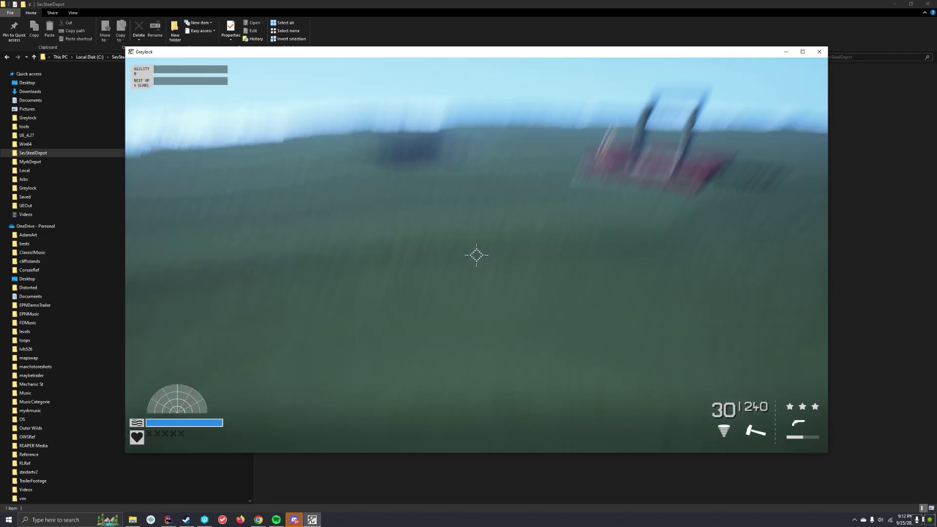
Play-test the level by attacking the enemies around the building with two different weapons, and return to the editor.
key("2")
key("w")
right_click(476, 255)
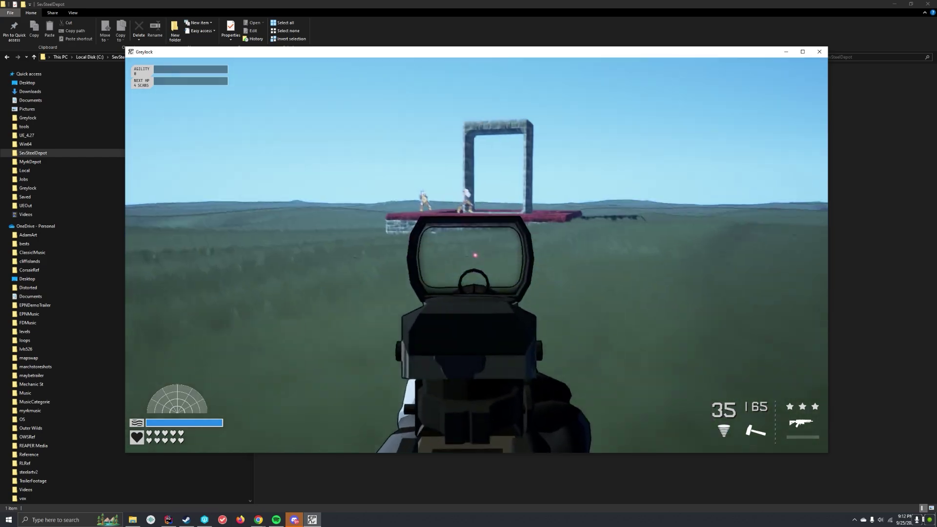
key("space")
left_click(476, 255)
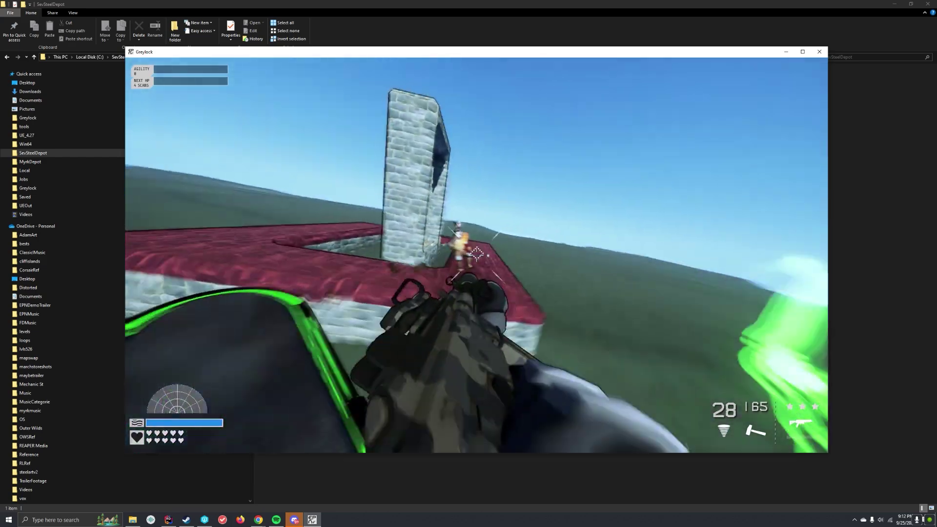
key("3")
key("w")
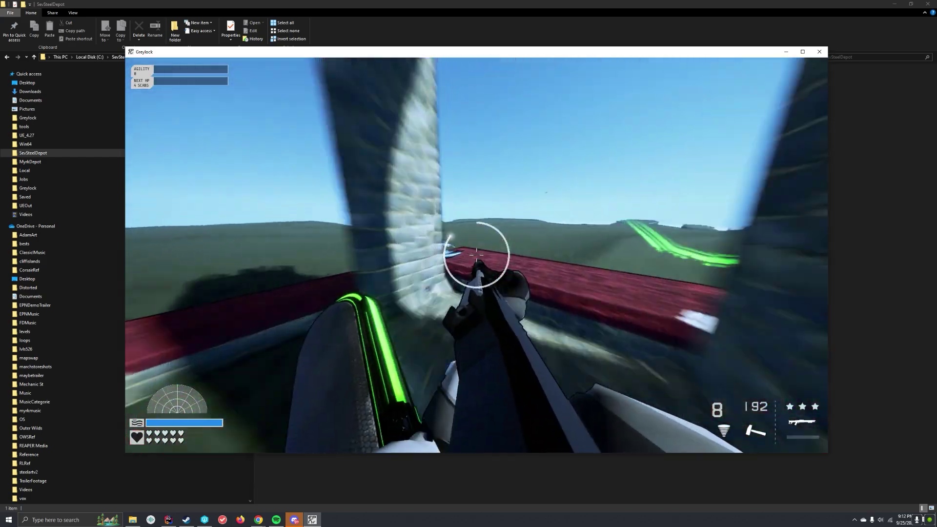
key("q")
right_click(476, 255)
left_click(477, 255)
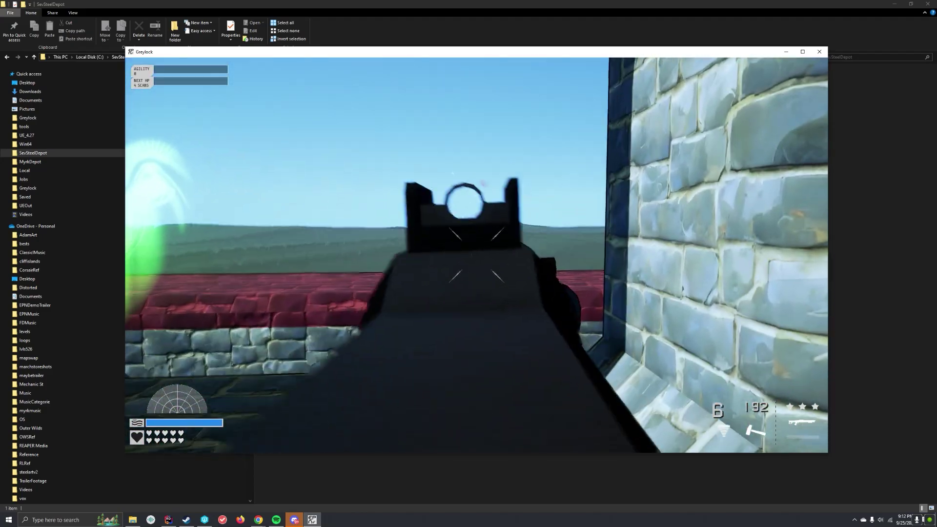
left_click(476, 254)
key("w")
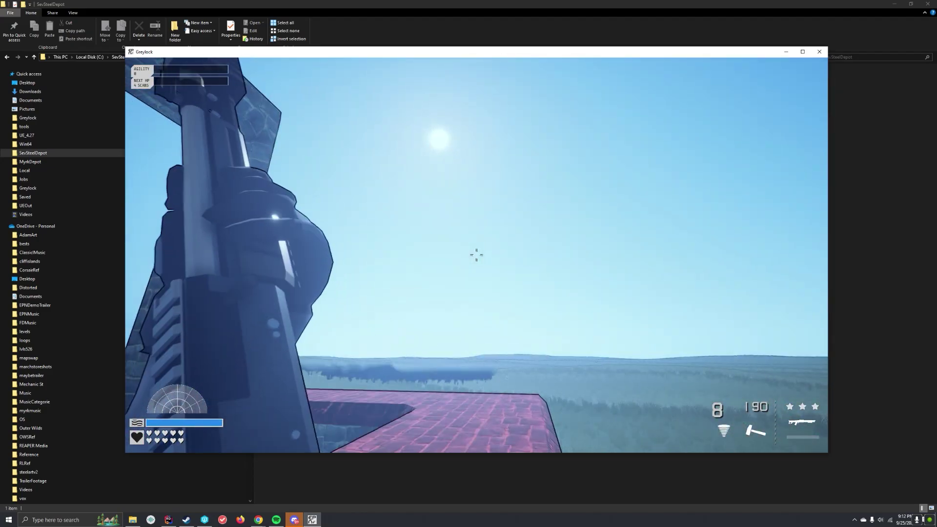
key("Escape")
Save the level again and switch back to Zone Mode with the whole island in view.
left_click(578, 77)
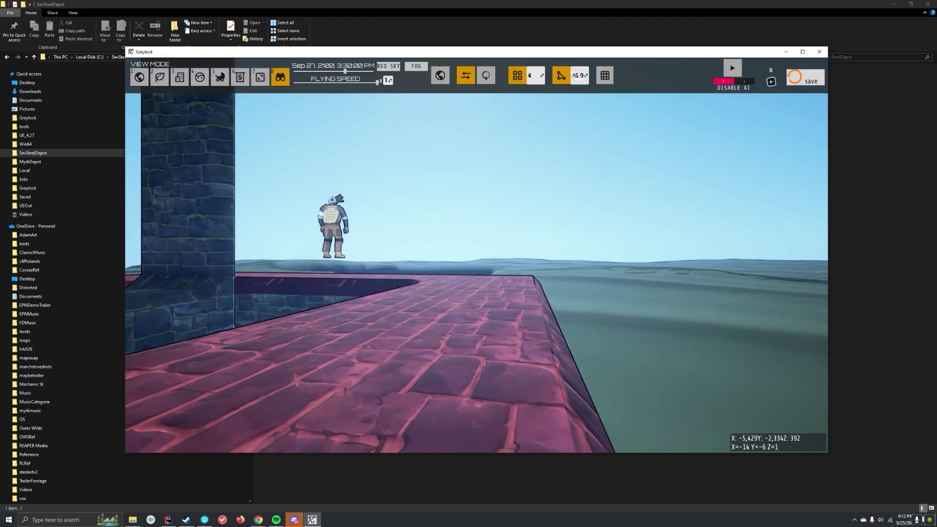
key("s")
right_click_drag(569, 146, 877, 19)
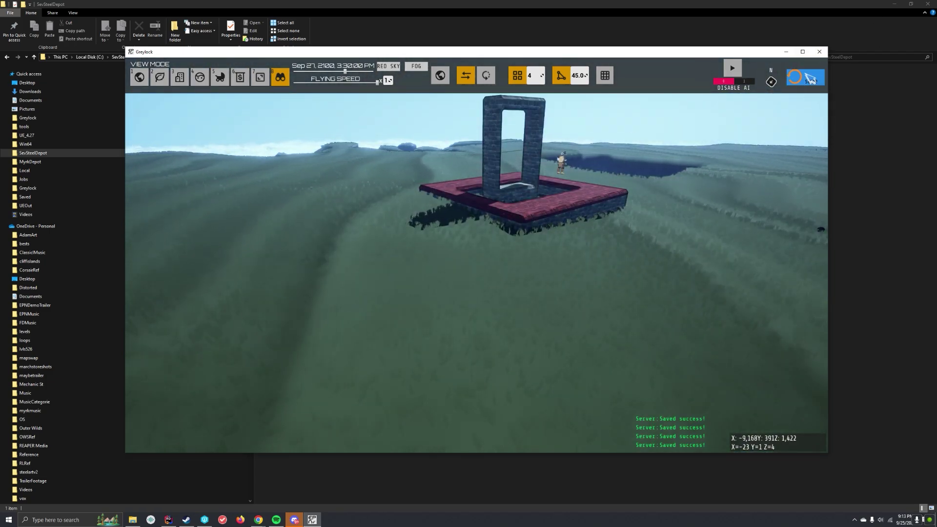
key("s")
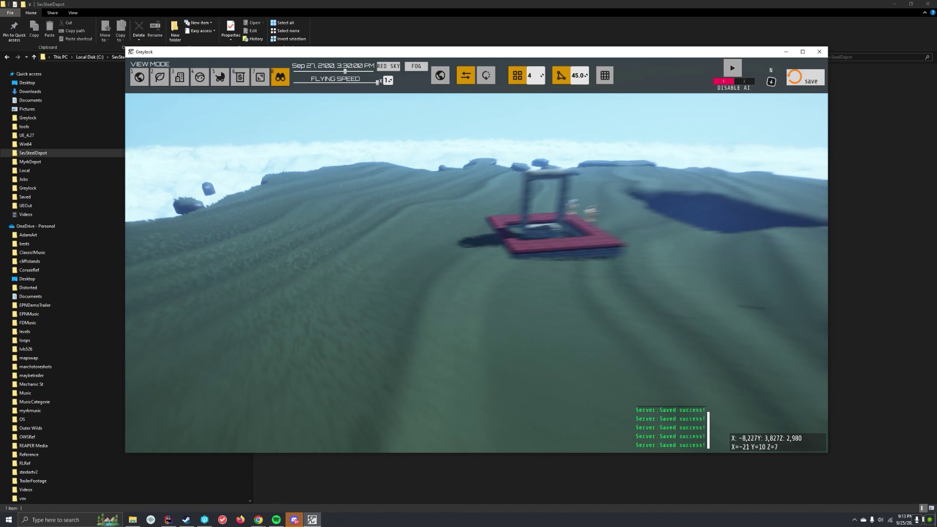
key("s")
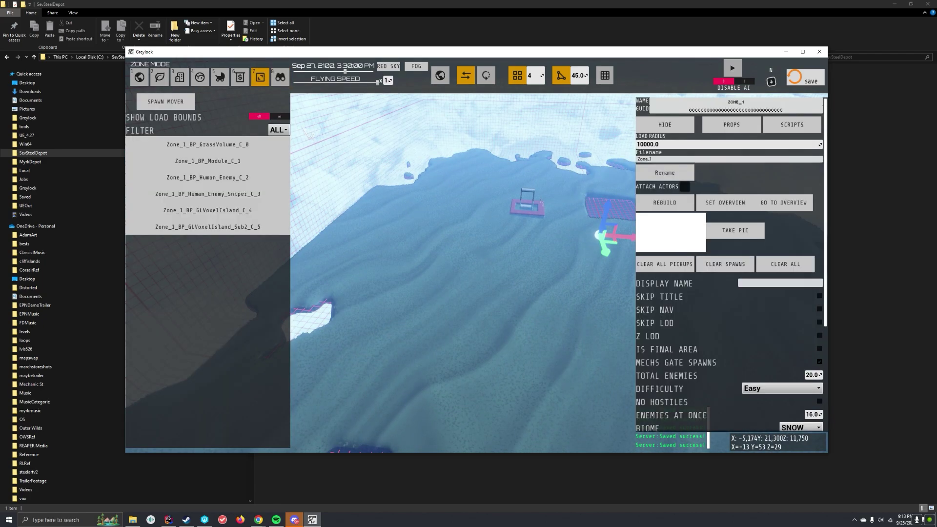